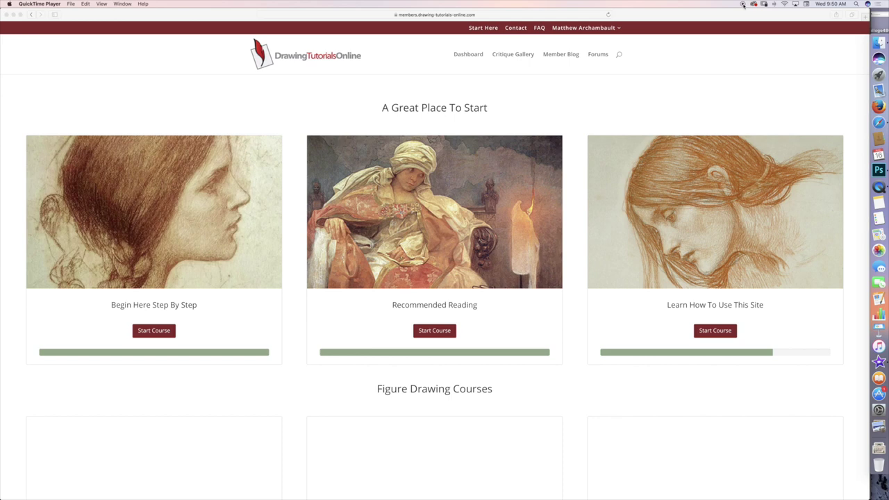
# Step: Open the Drawing Tutorials Online Critique Gallery, then switch to Photoshop with the statue photo and drawing
pyautogui.click(524, 55)
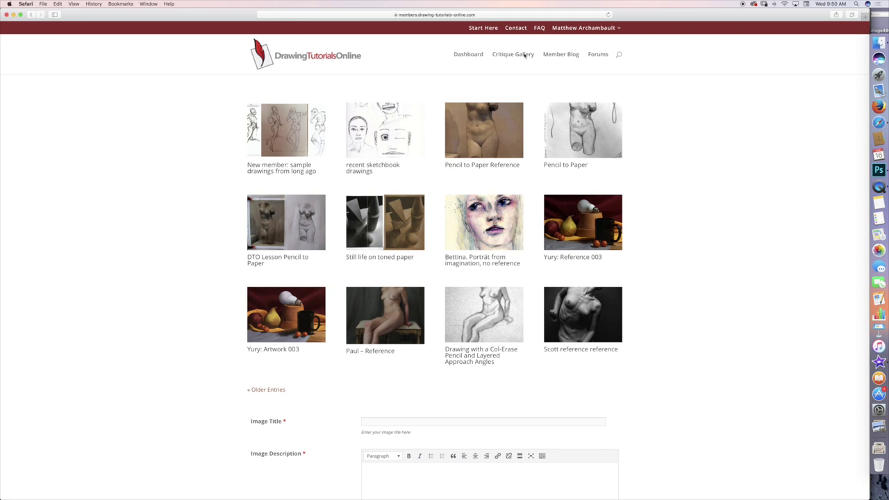
pyautogui.click(879, 171)
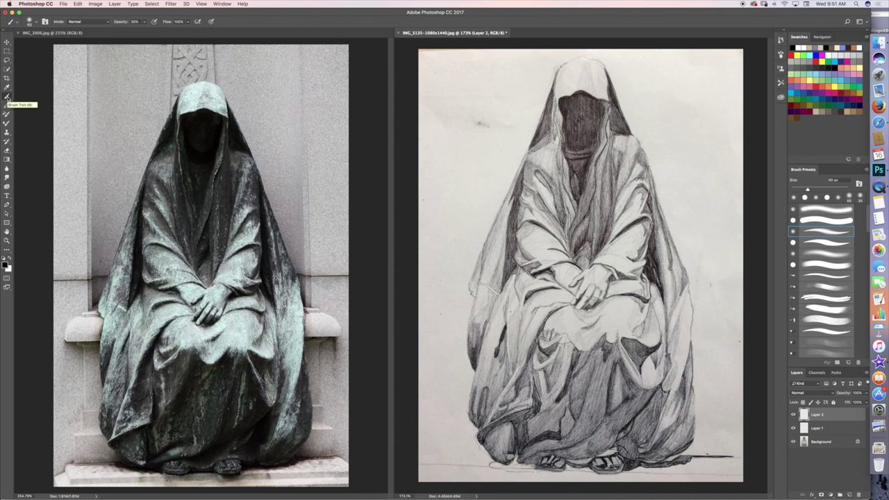
pyautogui.click(7, 97)
# Step: Hatch dark shadow into the lower robe and the hood's left side on Layer 2
pyautogui.moveTo(575, 356)
pyautogui.mouseDown()
pyautogui.moveTo(564, 450)
pyautogui.moveTo(556, 358)
pyautogui.moveTo(542, 445)
pyautogui.moveTo(549, 354)
pyautogui.moveTo(535, 438)
pyautogui.moveTo(514, 344)
pyautogui.moveTo(500, 435)
pyautogui.moveTo(556, 368)
pyautogui.moveTo(603, 445)
pyautogui.moveTo(629, 357)
pyautogui.moveTo(649, 423)
pyautogui.moveTo(639, 454)
pyautogui.moveTo(656, 348)
pyautogui.moveTo(656, 452)
pyautogui.moveTo(496, 455)
pyautogui.moveTo(672, 444)
pyautogui.moveTo(694, 399)
pyautogui.moveTo(661, 449)
pyautogui.mouseUp()
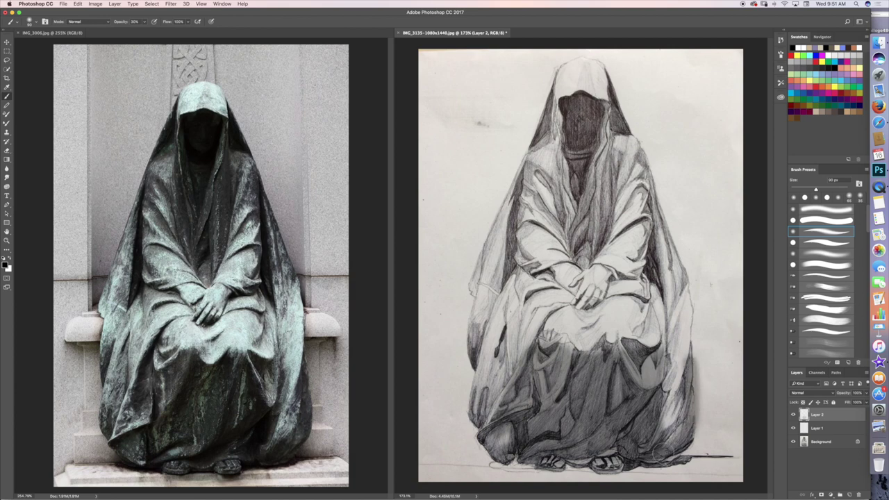
pyautogui.moveTo(466, 394)
pyautogui.mouseDown()
pyautogui.moveTo(510, 445)
pyautogui.moveTo(467, 397)
pyautogui.mouseUp()
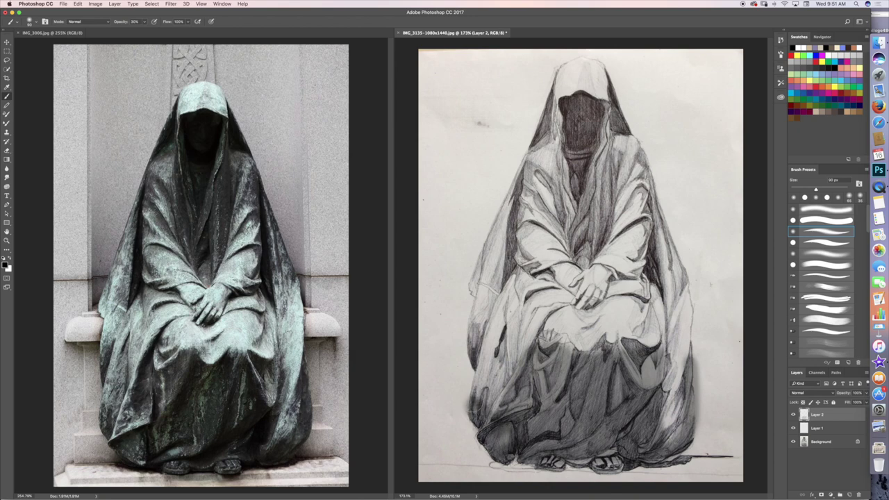
pyautogui.moveTo(646, 350)
pyautogui.mouseDown()
pyautogui.moveTo(653, 342)
pyautogui.moveTo(535, 343)
pyautogui.moveTo(542, 368)
pyautogui.moveTo(486, 431)
pyautogui.mouseUp()
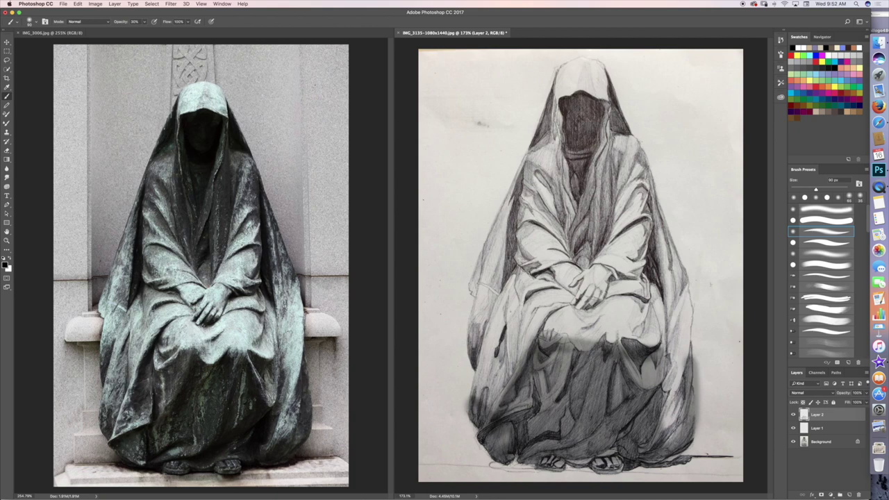
pyautogui.moveTo(535, 181)
pyautogui.mouseDown()
pyautogui.moveTo(543, 88)
pyautogui.moveTo(556, 152)
pyautogui.mouseUp()
pyautogui.moveTo(548, 98); pyautogui.dragTo(561, 167)
pyautogui.moveTo(552, 142)
pyautogui.mouseDown()
pyautogui.moveTo(563, 212)
pyautogui.moveTo(554, 148)
pyautogui.moveTo(544, 144)
pyautogui.moveTo(517, 189)
pyautogui.mouseUp()
pyautogui.moveTo(537, 171)
pyautogui.mouseDown()
pyautogui.moveTo(501, 212)
pyautogui.moveTo(552, 184)
pyautogui.mouseUp()
pyautogui.moveTo(543, 221); pyautogui.dragTo(569, 194)
# Step: Shade the robe down its centre below the face and to the right of the face
pyautogui.moveTo(567, 164); pyautogui.dragTo(575, 229)
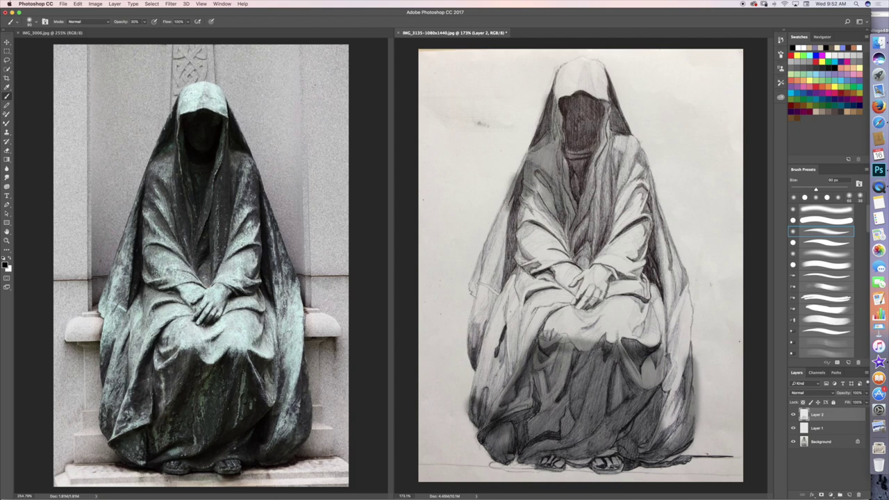
pyautogui.moveTo(578, 182)
pyautogui.mouseDown()
pyautogui.moveTo(583, 251)
pyautogui.moveTo(599, 146)
pyautogui.mouseUp()
pyautogui.moveTo(596, 252); pyautogui.dragTo(611, 150)
pyautogui.moveTo(614, 226); pyautogui.dragTo(631, 149)
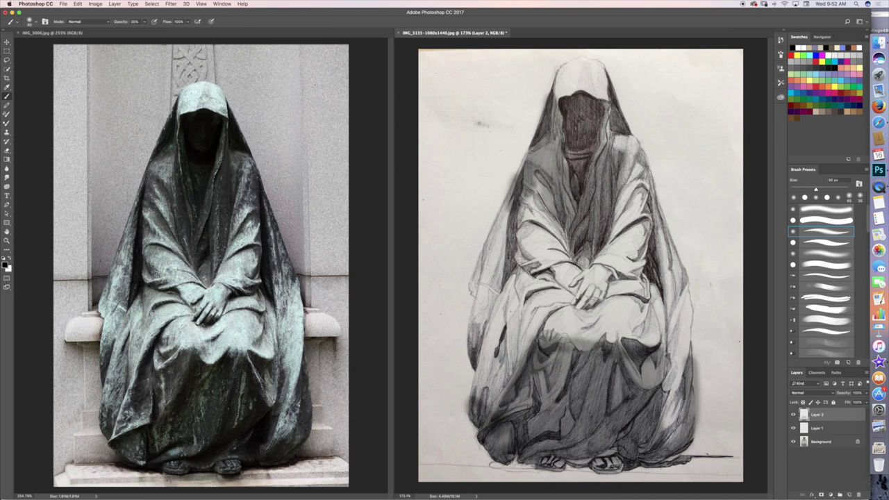
pyautogui.moveTo(623, 199); pyautogui.dragTo(632, 151)
pyautogui.moveTo(626, 182); pyautogui.dragTo(636, 142)
pyautogui.moveTo(647, 195); pyautogui.dragTo(631, 143)
pyautogui.moveTo(618, 149)
pyautogui.mouseDown()
pyautogui.moveTo(637, 123)
pyautogui.moveTo(610, 125)
pyautogui.moveTo(605, 106)
pyautogui.mouseUp()
# Step: Darken the hood around the face, the robe's right side, and the hood's left edge
pyautogui.moveTo(588, 156); pyautogui.dragTo(568, 101)
pyautogui.moveTo(593, 132); pyautogui.dragTo(585, 94)
pyautogui.moveTo(563, 139); pyautogui.dragTo(561, 121)
pyautogui.moveTo(576, 172); pyautogui.dragTo(565, 156)
pyautogui.moveTo(540, 190)
pyautogui.mouseDown()
pyautogui.moveTo(536, 180)
pyautogui.moveTo(534, 189)
pyautogui.mouseUp()
pyautogui.moveTo(589, 177); pyautogui.dragTo(579, 166)
pyautogui.moveTo(645, 179); pyautogui.dragTo(665, 252)
pyautogui.moveTo(555, 101); pyautogui.dragTo(496, 226)
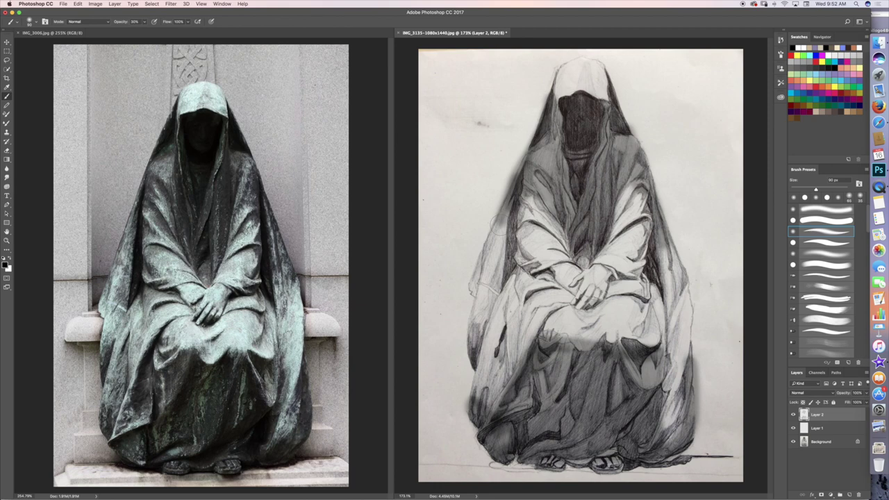
# Step: Toggle Layer 2's shading off and on to compare, select Layer 1, and make white the foreground colour
pyautogui.click(794, 415)
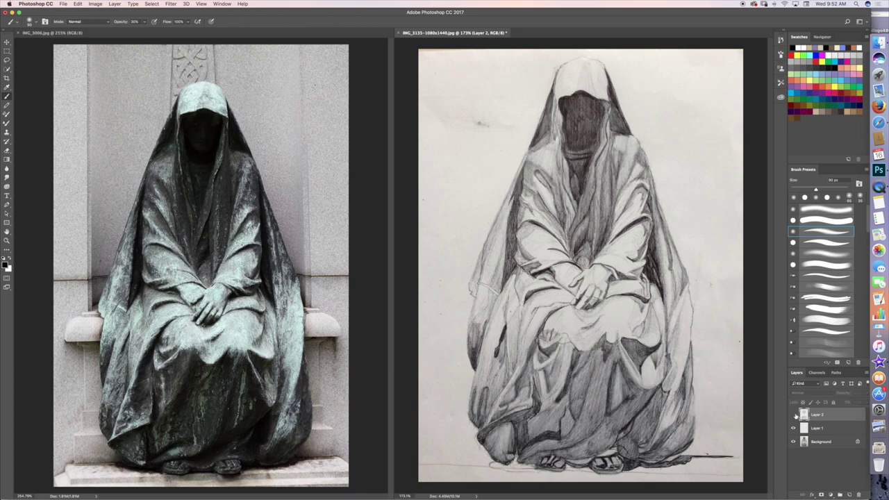
pyautogui.click(846, 430)
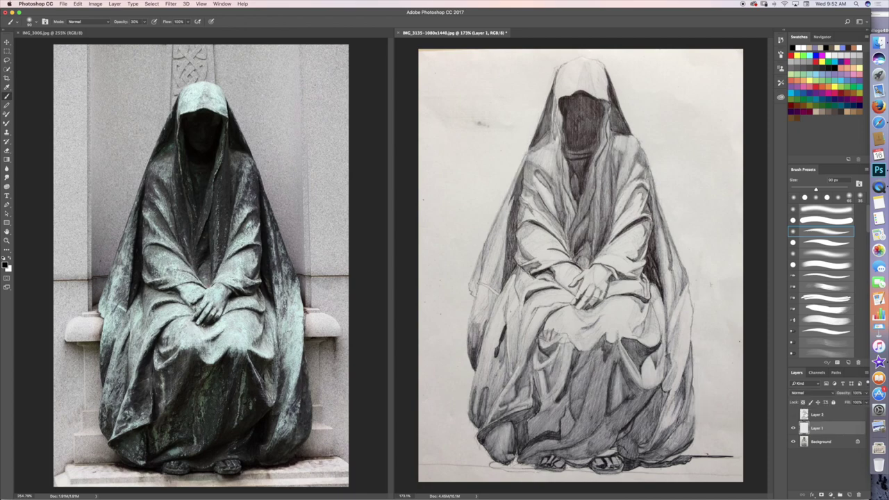
pyautogui.click(794, 415)
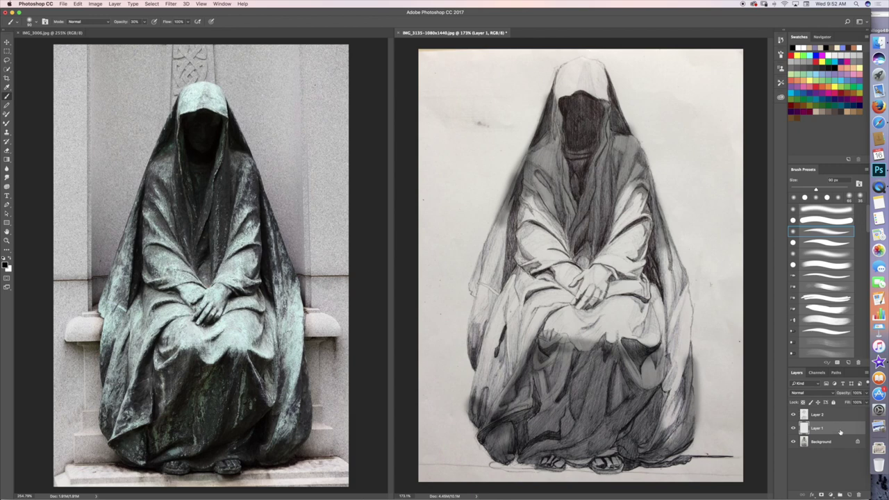
pyautogui.click(11, 259)
# Step: At 100% brush opacity, draw a white box outline over the lap and lower robe
pyautogui.moveTo(145, 21); pyautogui.dragTo(168, 32)
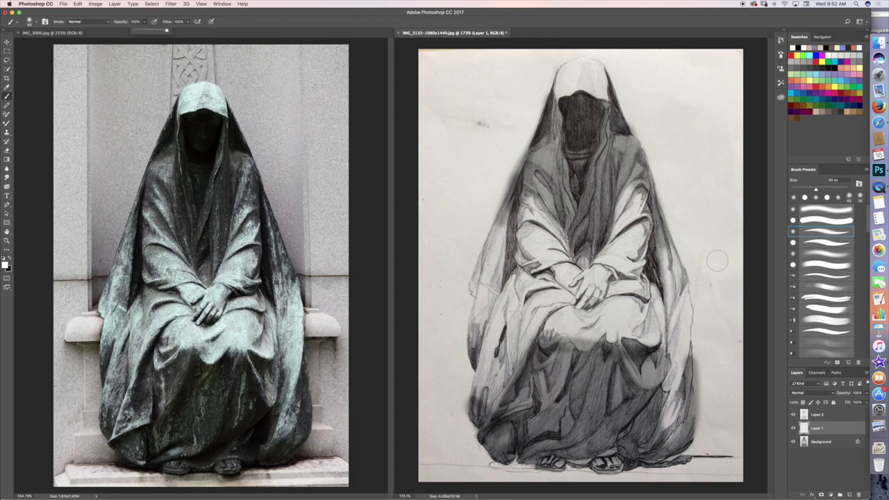
pyautogui.press('[')
pyautogui.press('[')
pyautogui.press('[')
pyautogui.press('[')
pyautogui.press('[')
pyautogui.press('[')
pyautogui.press('[')
pyautogui.press('[')
pyautogui.press('[')
pyautogui.press('[')
pyautogui.press('[')
pyautogui.press(']')
pyautogui.press(']')
pyautogui.press(']')
pyautogui.press(']')
pyautogui.moveTo(514, 268); pyautogui.dragTo(647, 264)
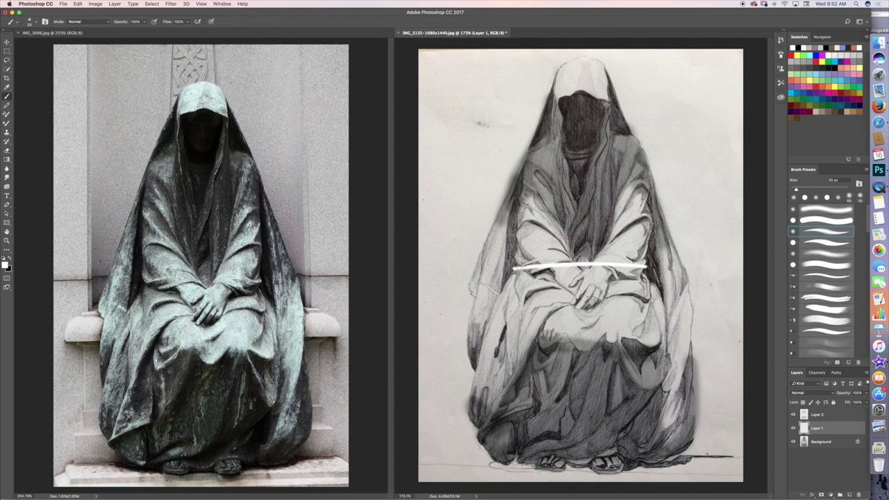
pyautogui.moveTo(522, 269)
pyautogui.mouseDown()
pyautogui.moveTo(500, 336)
pyautogui.moveTo(658, 333)
pyautogui.mouseUp()
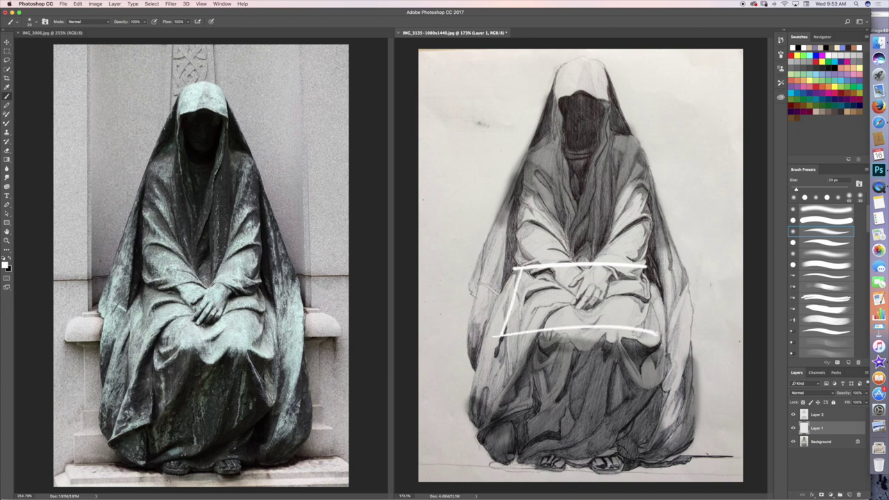
pyautogui.moveTo(644, 268); pyautogui.dragTo(668, 340)
pyautogui.moveTo(501, 338); pyautogui.dragTo(497, 464)
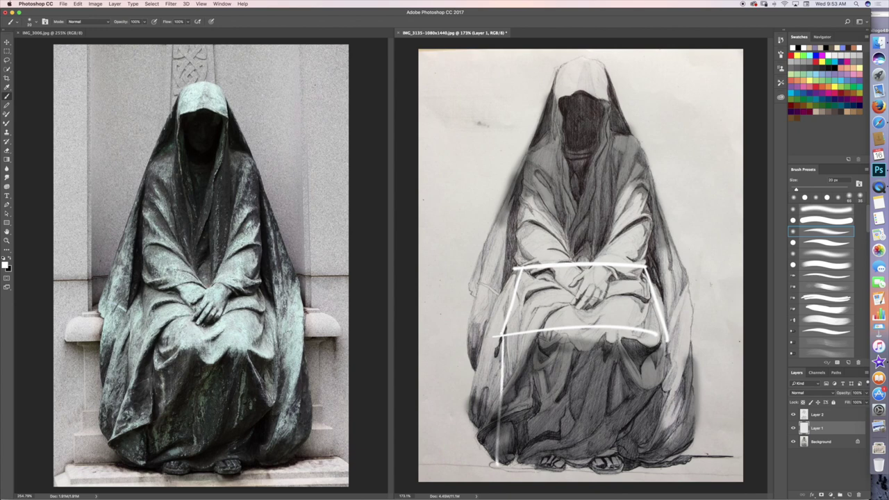
pyautogui.moveTo(665, 338); pyautogui.dragTo(661, 464)
pyautogui.moveTo(494, 462); pyautogui.dragTo(679, 463)
# Step: Hatch white lines across the box's top plane and black lines down its front plane
pyautogui.moveTo(536, 266)
pyautogui.mouseDown()
pyautogui.moveTo(511, 334)
pyautogui.moveTo(536, 327)
pyautogui.mouseUp()
pyautogui.moveTo(565, 267)
pyautogui.mouseDown()
pyautogui.moveTo(558, 310)
pyautogui.moveTo(585, 323)
pyautogui.mouseUp()
pyautogui.moveTo(597, 264)
pyautogui.mouseDown()
pyautogui.moveTo(604, 325)
pyautogui.moveTo(629, 327)
pyautogui.mouseUp()
pyautogui.moveTo(631, 265); pyautogui.dragTo(651, 330)
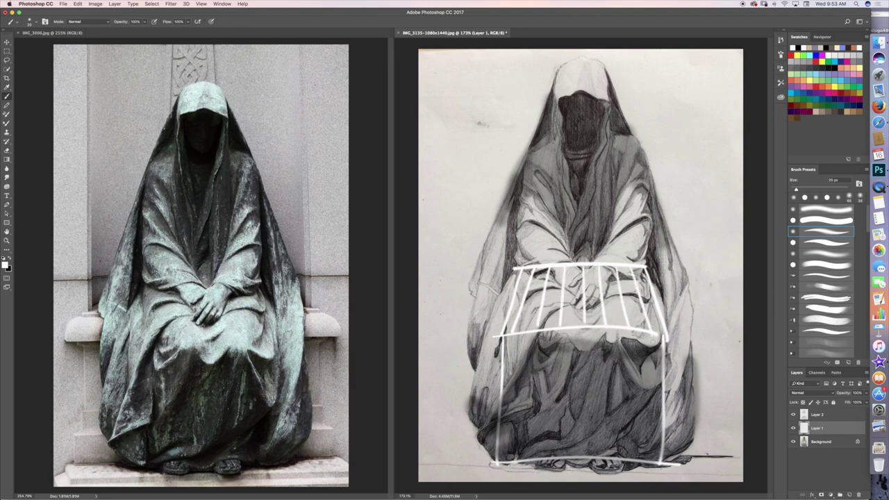
pyautogui.click(10, 258)
pyautogui.moveTo(523, 331)
pyautogui.mouseDown()
pyautogui.moveTo(528, 448)
pyautogui.moveTo(553, 449)
pyautogui.mouseUp()
pyautogui.moveTo(574, 332); pyautogui.dragTo(576, 447)
pyautogui.moveTo(603, 337); pyautogui.dragTo(603, 452)
pyautogui.moveTo(633, 340); pyautogui.dragTo(631, 448)
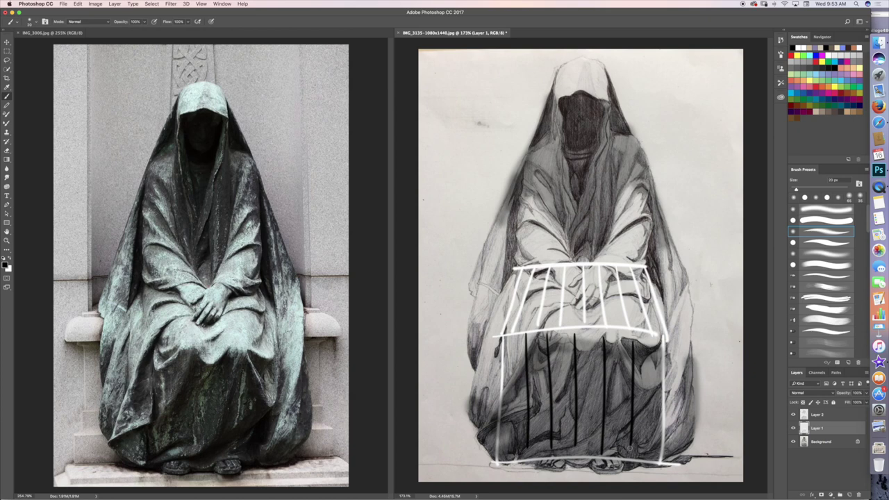
# Step: Outline two stacked white boxes over the hooded head and hatch white lines in the upper one
pyautogui.click(10, 258)
pyautogui.moveTo(558, 68)
pyautogui.mouseDown()
pyautogui.moveTo(557, 97)
pyautogui.moveTo(611, 99)
pyautogui.moveTo(604, 62)
pyautogui.moveTo(556, 64)
pyautogui.mouseUp()
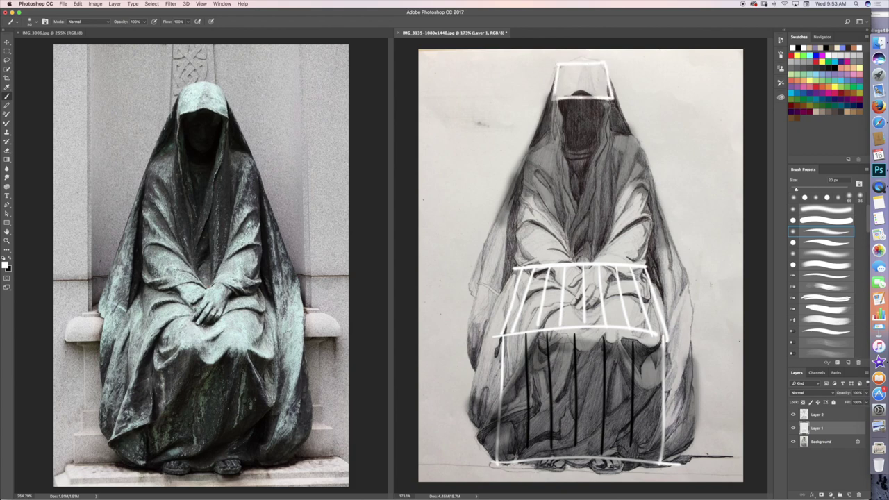
pyautogui.moveTo(613, 99); pyautogui.dragTo(616, 154)
pyautogui.moveTo(551, 102)
pyautogui.mouseDown()
pyautogui.moveTo(553, 155)
pyautogui.moveTo(614, 154)
pyautogui.mouseUp()
pyautogui.moveTo(612, 103); pyautogui.dragTo(613, 158)
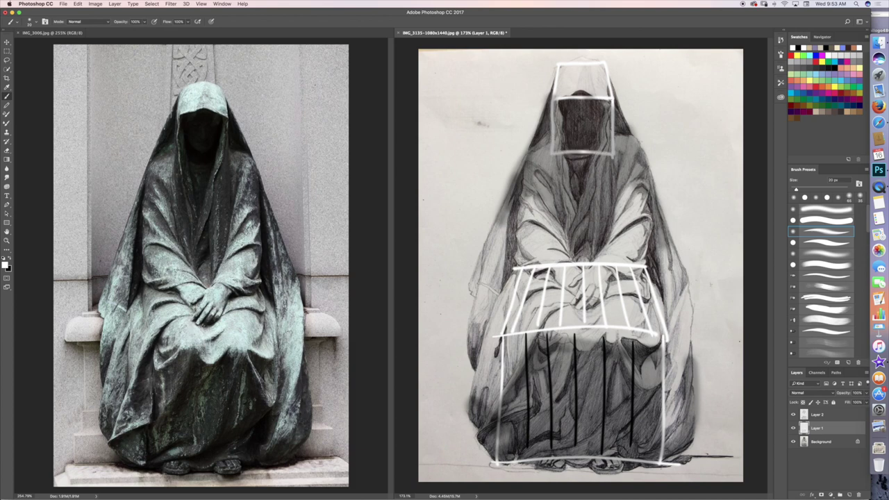
pyautogui.moveTo(554, 102)
pyautogui.mouseDown()
pyautogui.moveTo(554, 153)
pyautogui.moveTo(611, 154)
pyautogui.mouseUp()
pyautogui.moveTo(562, 67)
pyautogui.mouseDown()
pyautogui.moveTo(562, 97)
pyautogui.moveTo(570, 98)
pyautogui.mouseUp()
pyautogui.moveTo(579, 65)
pyautogui.mouseDown()
pyautogui.moveTo(577, 97)
pyautogui.moveTo(594, 99)
pyautogui.mouseUp()
pyautogui.moveTo(603, 68); pyautogui.dragTo(602, 97)
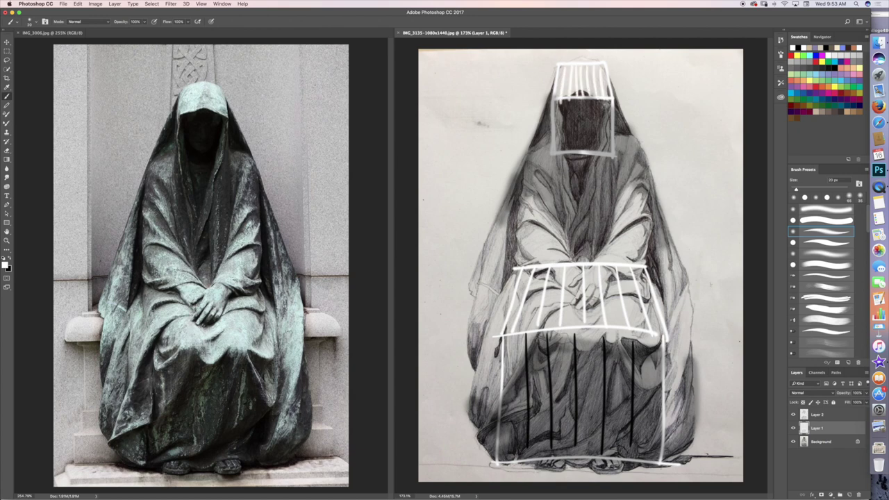
# Step: Hatch black lines down the lower head box and darken the hood's left and right edges
pyautogui.click(792, 47)
pyautogui.moveTo(560, 104)
pyautogui.mouseDown()
pyautogui.moveTo(561, 151)
pyautogui.moveTo(570, 148)
pyautogui.mouseUp()
pyautogui.moveTo(578, 101); pyautogui.dragTo(577, 151)
pyautogui.moveTo(590, 104); pyautogui.dragTo(589, 152)
pyautogui.moveTo(598, 108); pyautogui.dragTo(598, 152)
pyautogui.moveTo(606, 111); pyautogui.dragTo(606, 149)
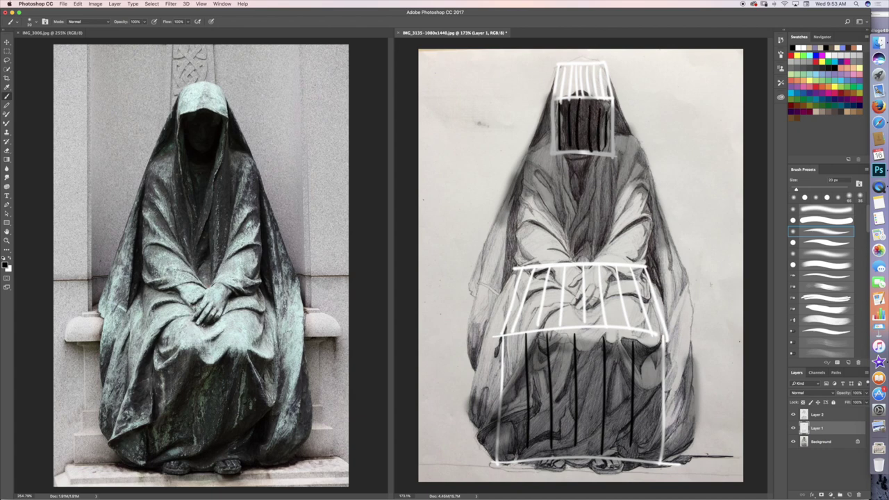
pyautogui.moveTo(551, 88); pyautogui.dragTo(529, 147)
pyautogui.moveTo(610, 87); pyautogui.dragTo(634, 135)
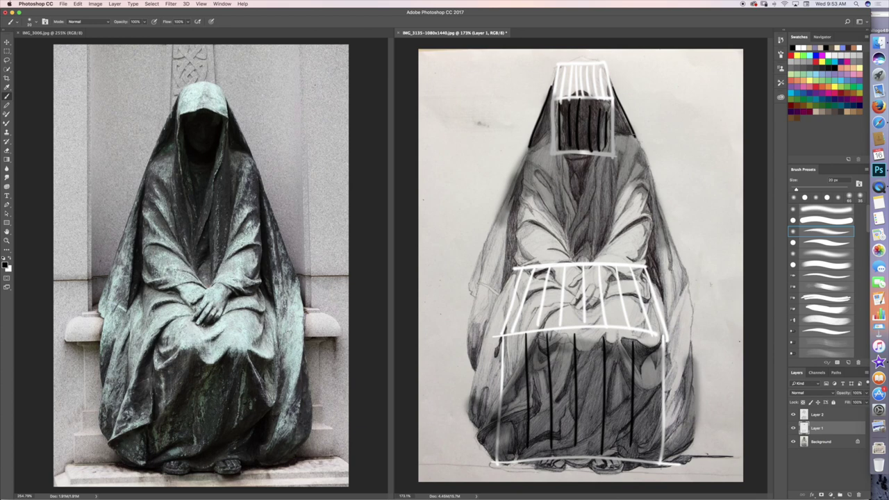
pyautogui.click(10, 260)
# Step: Add white left and right side planes to the lap box, hide Layer 1, and create a new Layer 3
pyautogui.moveTo(517, 269); pyautogui.dragTo(489, 292)
pyautogui.moveTo(503, 336); pyautogui.dragTo(486, 349)
pyautogui.moveTo(491, 291); pyautogui.dragTo(480, 351)
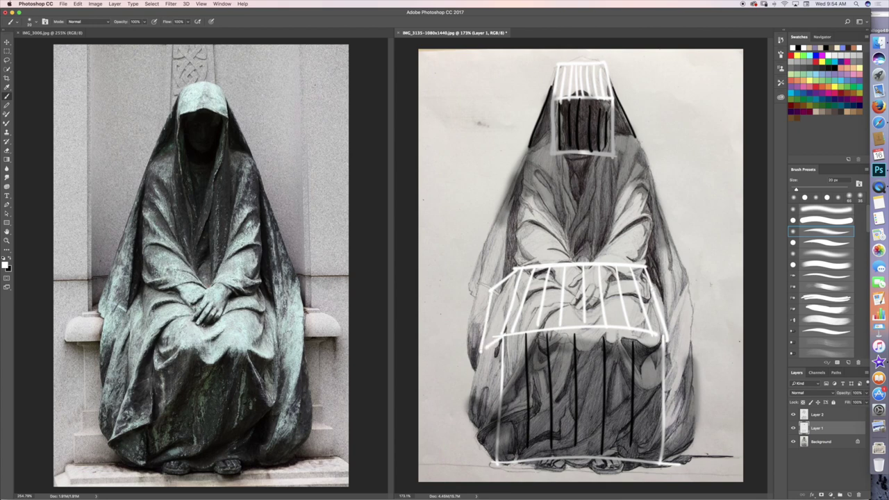
pyautogui.moveTo(646, 267)
pyautogui.mouseDown()
pyautogui.moveTo(690, 314)
pyautogui.moveTo(688, 353)
pyautogui.mouseUp()
pyautogui.moveTo(690, 313); pyautogui.dragTo(693, 359)
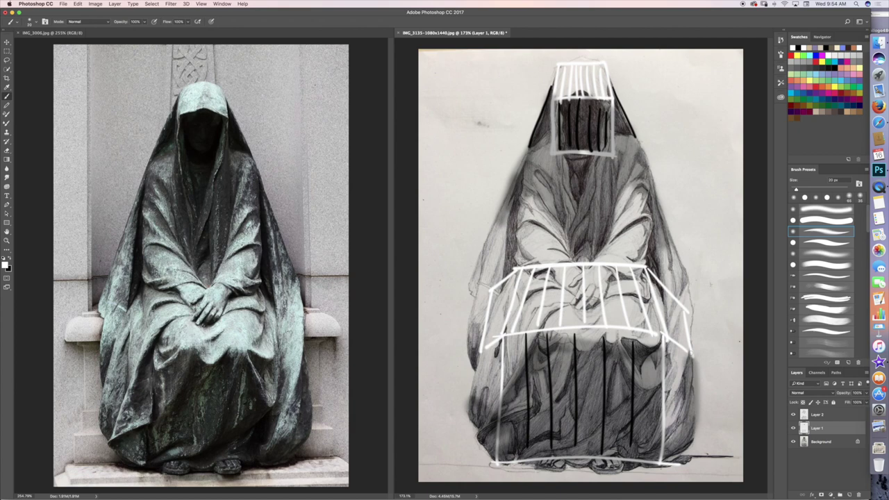
pyautogui.click(794, 428)
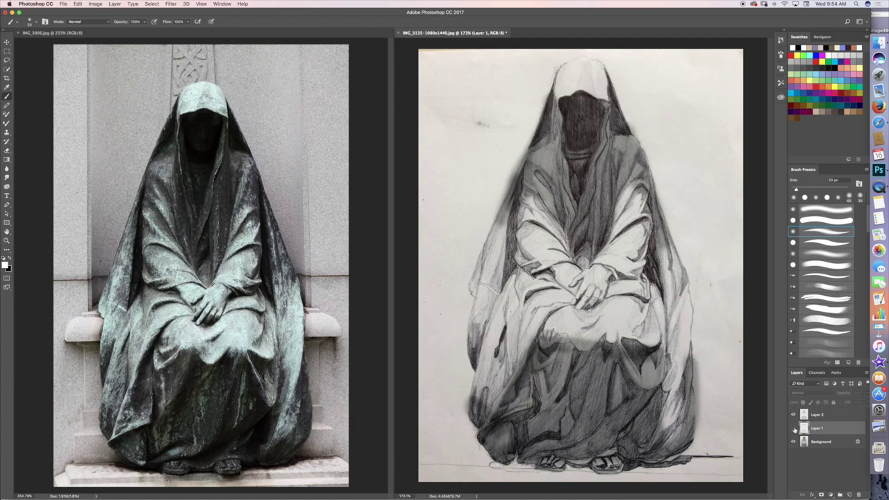
pyautogui.click(849, 495)
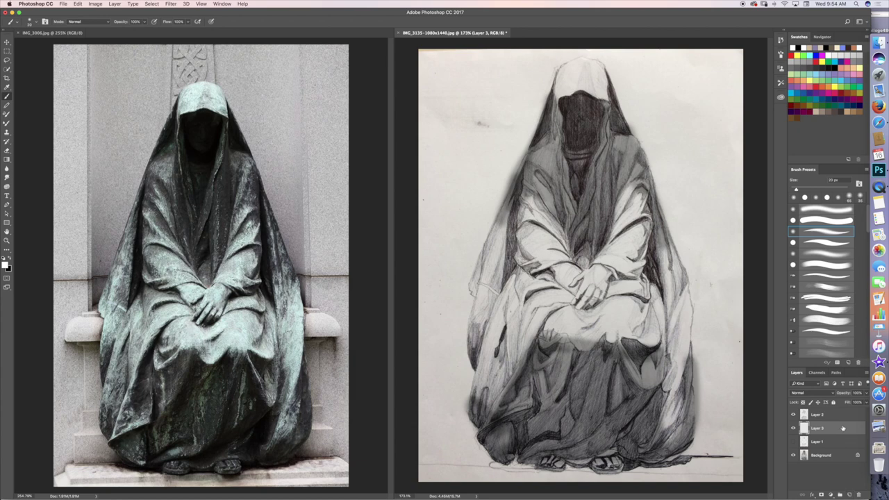
# Step: Sketch a white box outline, plane lines and hatching over the clasped hands in the IMG_3006 photo
pyautogui.click(197, 301)
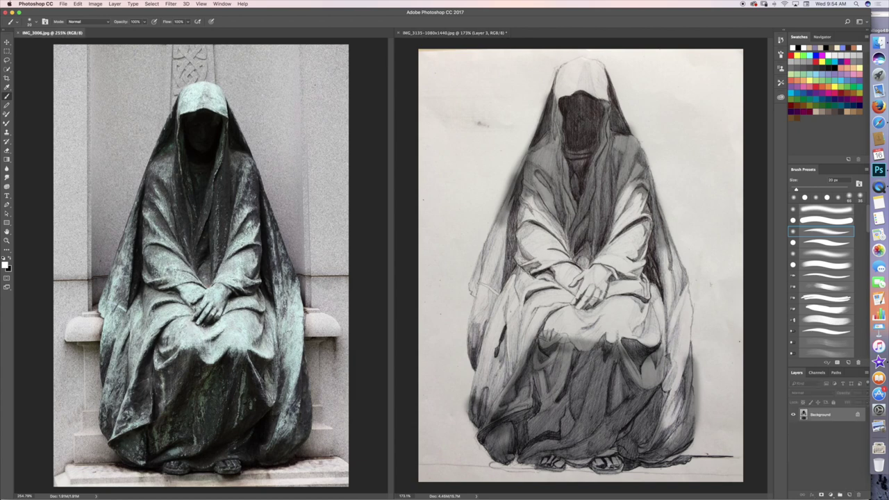
pyautogui.moveTo(190, 300); pyautogui.dragTo(225, 320)
pyautogui.moveTo(216, 285)
pyautogui.mouseDown()
pyautogui.moveTo(235, 295)
pyautogui.moveTo(217, 282)
pyautogui.moveTo(194, 306)
pyautogui.moveTo(224, 317)
pyautogui.mouseUp()
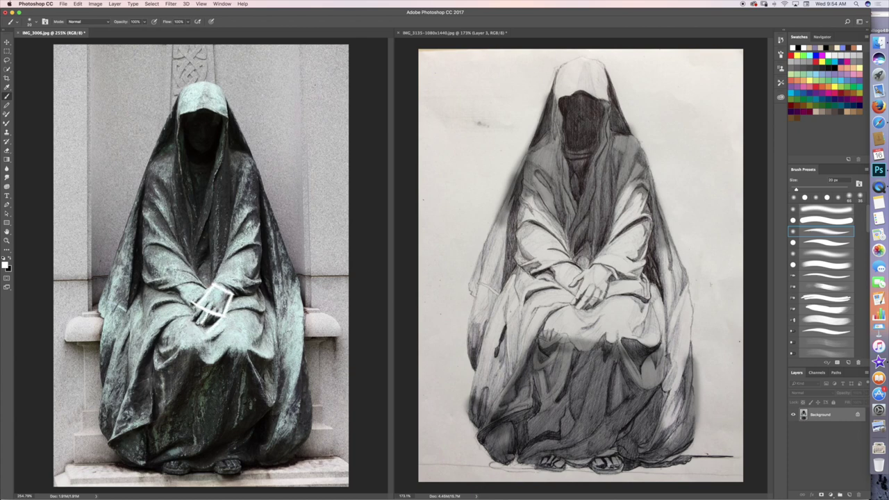
pyautogui.moveTo(198, 320); pyautogui.dragTo(212, 332)
pyautogui.moveTo(236, 338)
pyautogui.mouseDown()
pyautogui.moveTo(212, 320)
pyautogui.moveTo(249, 346)
pyautogui.mouseUp()
pyautogui.moveTo(218, 297)
pyautogui.mouseDown()
pyautogui.moveTo(270, 314)
pyautogui.moveTo(221, 300)
pyautogui.mouseUp()
pyautogui.moveTo(205, 305); pyautogui.dragTo(227, 292)
pyautogui.moveTo(217, 296); pyautogui.dragTo(231, 289)
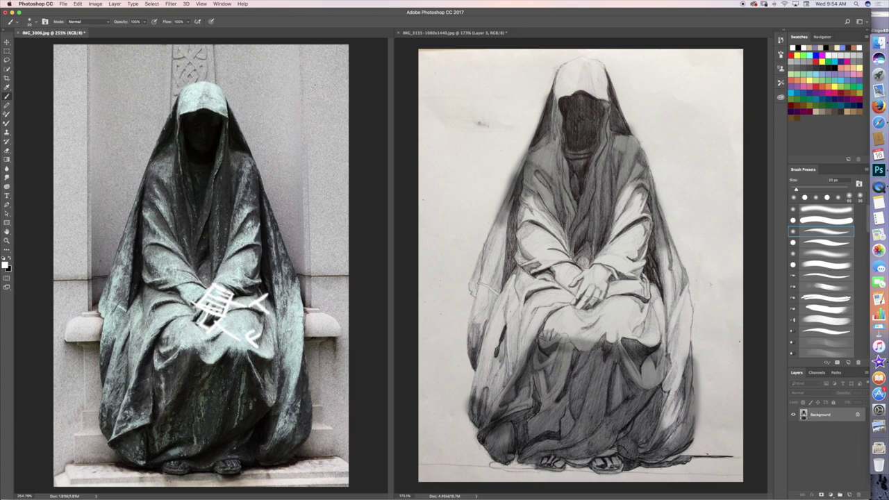
# Step: Make the IMG_3135 pencil drawing the active document again
pyautogui.click(441, 196)
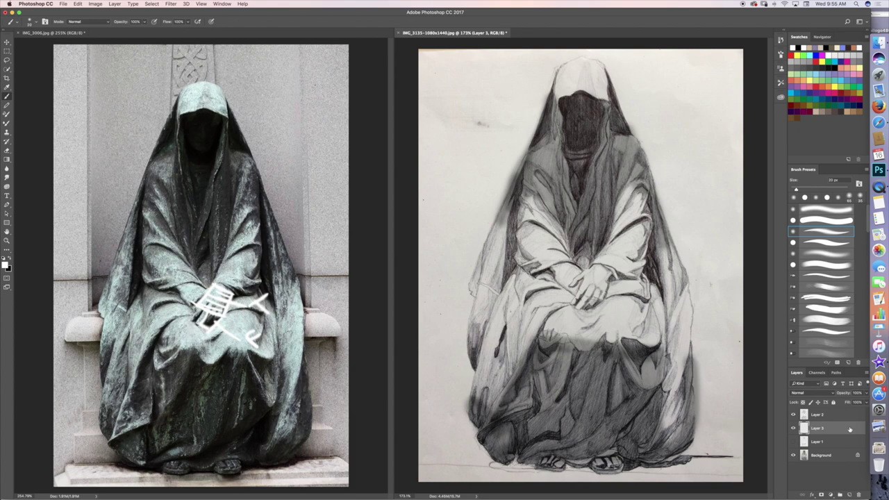
# Step: Set up a black brush at 27% opacity and 70 px size
pyautogui.click(9, 258)
pyautogui.moveTo(144, 21); pyautogui.dragTo(122, 32)
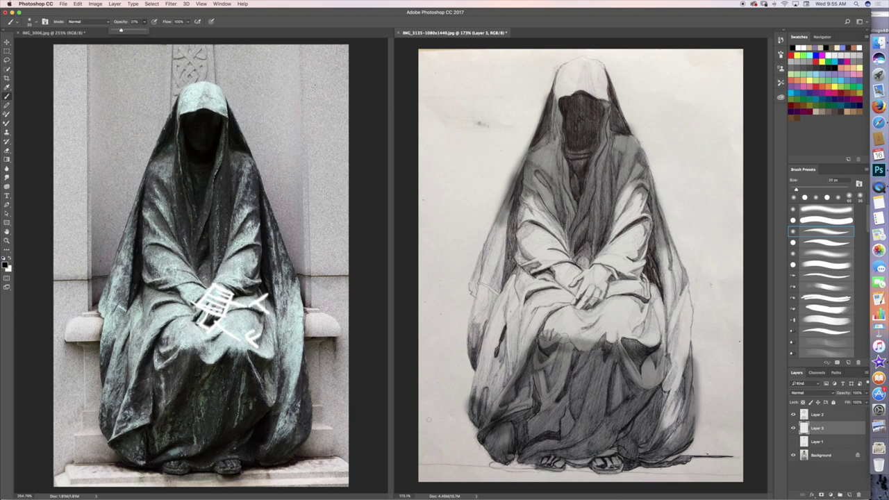
pyautogui.press(']')
pyautogui.press(']')
pyautogui.press(']')
pyautogui.press(']')
pyautogui.press(']')
pyautogui.press(']')
pyautogui.press(']')
pyautogui.press(']')
pyautogui.press('[')
pyautogui.press('[')
pyautogui.press('[')
# Step: Paint soft grey tone along the drawing's bottom edge, left side, and the figure's right side
pyautogui.moveTo(578, 464); pyautogui.dragTo(736, 471)
pyautogui.moveTo(458, 465)
pyautogui.mouseDown()
pyautogui.moveTo(723, 475)
pyautogui.moveTo(444, 479)
pyautogui.moveTo(478, 464)
pyautogui.moveTo(407, 460)
pyautogui.moveTo(737, 455)
pyautogui.mouseUp()
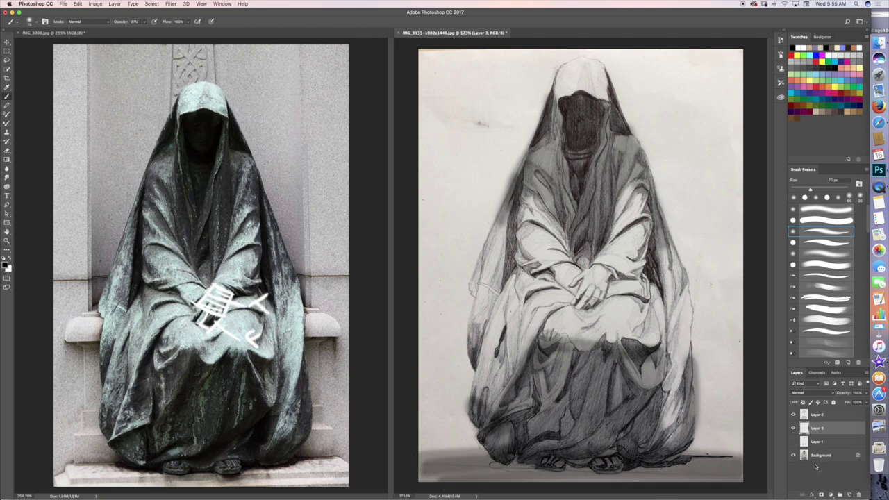
pyautogui.moveTo(416, 424)
pyautogui.mouseDown()
pyautogui.moveTo(433, 313)
pyautogui.moveTo(448, 458)
pyautogui.moveTo(472, 417)
pyautogui.moveTo(461, 348)
pyautogui.moveTo(472, 375)
pyautogui.moveTo(466, 264)
pyautogui.moveTo(445, 361)
pyautogui.moveTo(413, 274)
pyautogui.moveTo(434, 472)
pyautogui.moveTo(479, 460)
pyautogui.moveTo(472, 478)
pyautogui.moveTo(423, 489)
pyautogui.mouseUp()
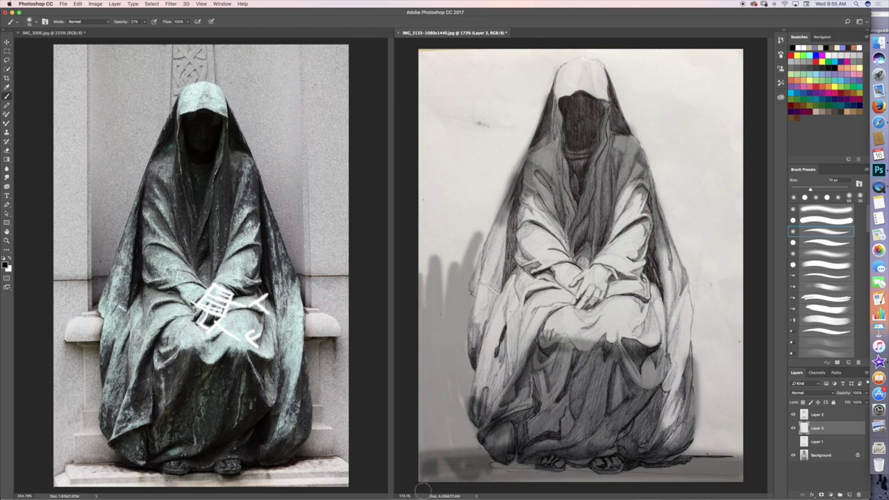
pyautogui.moveTo(698, 278)
pyautogui.mouseDown()
pyautogui.moveTo(702, 379)
pyautogui.moveTo(688, 389)
pyautogui.moveTo(670, 438)
pyautogui.moveTo(703, 277)
pyautogui.moveTo(715, 458)
pyautogui.moveTo(719, 378)
pyautogui.moveTo(736, 470)
pyautogui.moveTo(727, 264)
pyautogui.moveTo(739, 479)
pyautogui.moveTo(702, 425)
pyautogui.moveTo(684, 465)
pyautogui.moveTo(722, 476)
pyautogui.moveTo(486, 471)
pyautogui.moveTo(430, 459)
pyautogui.moveTo(669, 479)
pyautogui.mouseUp()
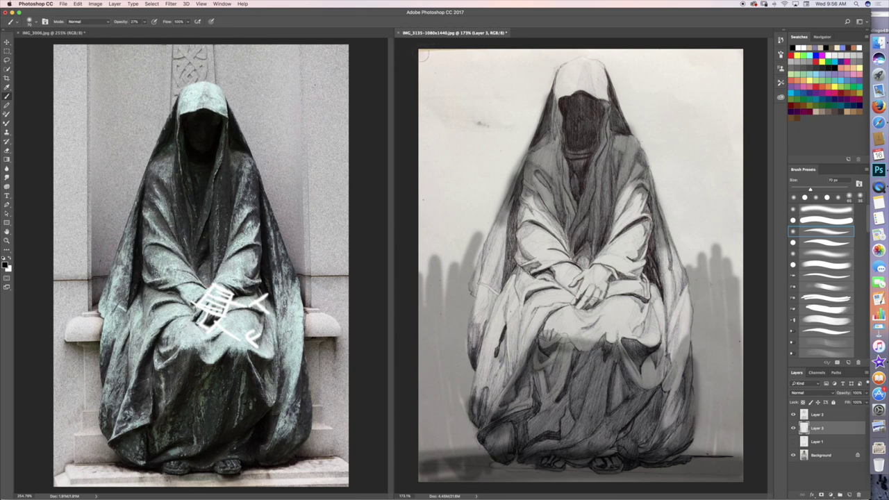
# Step: Brush horizontal grey strokes across the upper background and vertical strokes at the lower left and right
pyautogui.moveTo(421, 52)
pyautogui.mouseDown()
pyautogui.moveTo(707, 54)
pyautogui.moveTo(411, 64)
pyautogui.moveTo(552, 66)
pyautogui.moveTo(462, 75)
pyautogui.moveTo(549, 78)
pyautogui.moveTo(452, 85)
pyautogui.moveTo(555, 90)
pyautogui.moveTo(423, 101)
pyautogui.moveTo(439, 118)
pyautogui.moveTo(534, 123)
pyautogui.mouseUp()
pyautogui.moveTo(421, 142); pyautogui.dragTo(520, 142)
pyautogui.moveTo(408, 171); pyautogui.dragTo(473, 169)
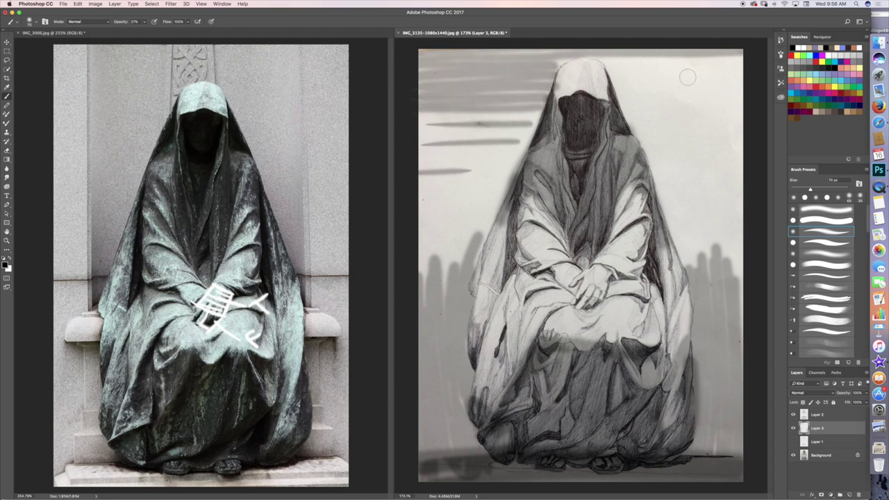
pyautogui.moveTo(605, 64)
pyautogui.mouseDown()
pyautogui.moveTo(742, 63)
pyautogui.moveTo(591, 62)
pyautogui.moveTo(611, 80)
pyautogui.moveTo(613, 68)
pyautogui.moveTo(736, 87)
pyautogui.moveTo(632, 77)
pyautogui.moveTo(623, 100)
pyautogui.moveTo(736, 117)
pyautogui.moveTo(672, 132)
pyautogui.moveTo(694, 167)
pyautogui.moveTo(742, 168)
pyautogui.mouseUp()
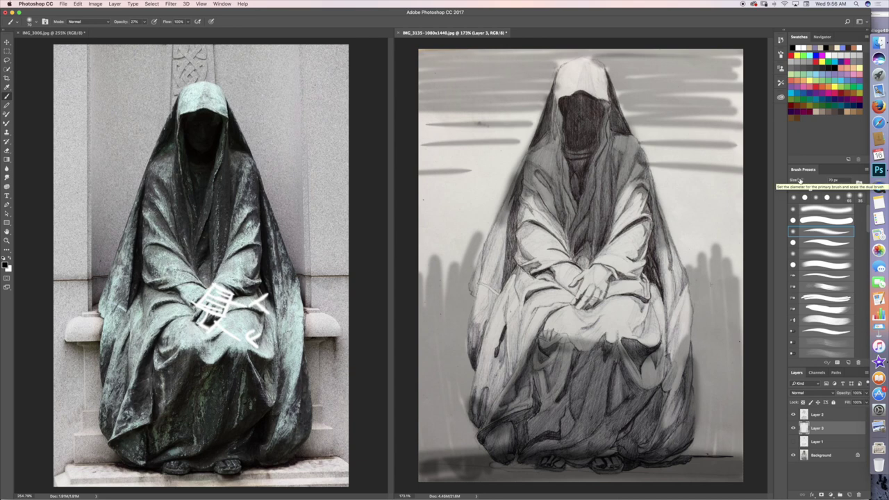
pyautogui.moveTo(421, 455)
pyautogui.mouseDown()
pyautogui.moveTo(434, 406)
pyautogui.moveTo(475, 362)
pyautogui.moveTo(489, 451)
pyautogui.moveTo(495, 418)
pyautogui.mouseUp()
pyautogui.moveTo(684, 448)
pyautogui.mouseDown()
pyautogui.moveTo(708, 379)
pyautogui.moveTo(697, 455)
pyautogui.moveTo(729, 387)
pyautogui.moveTo(741, 448)
pyautogui.mouseUp()
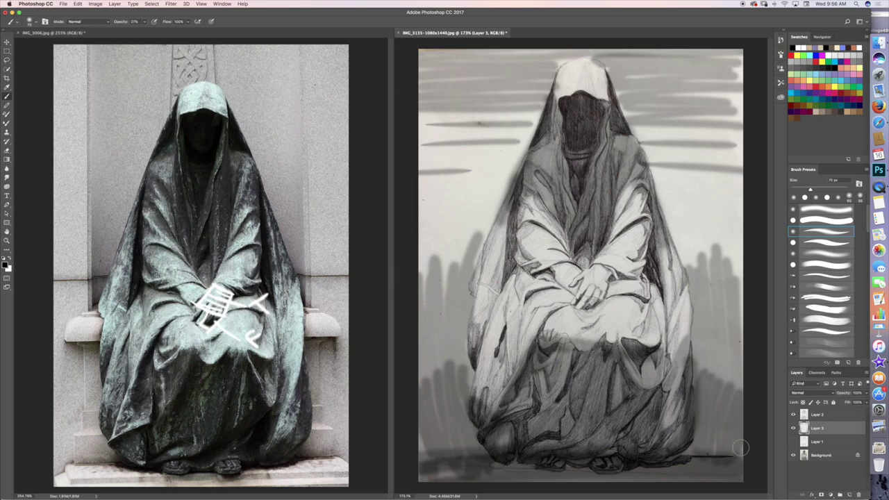
# Step: Bring up Drawing Tutorials Online in Safari, go to the Dashboard, and open the Gesture Drawing course
pyautogui.click(879, 122)
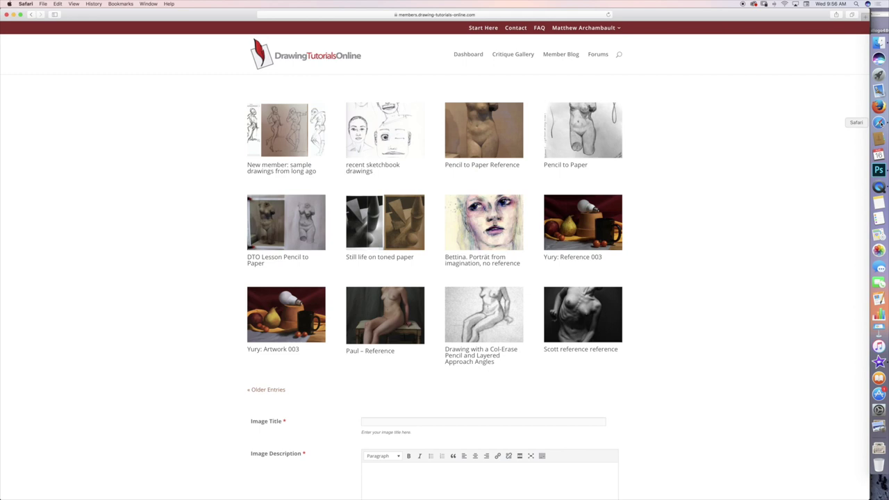
pyautogui.click(476, 56)
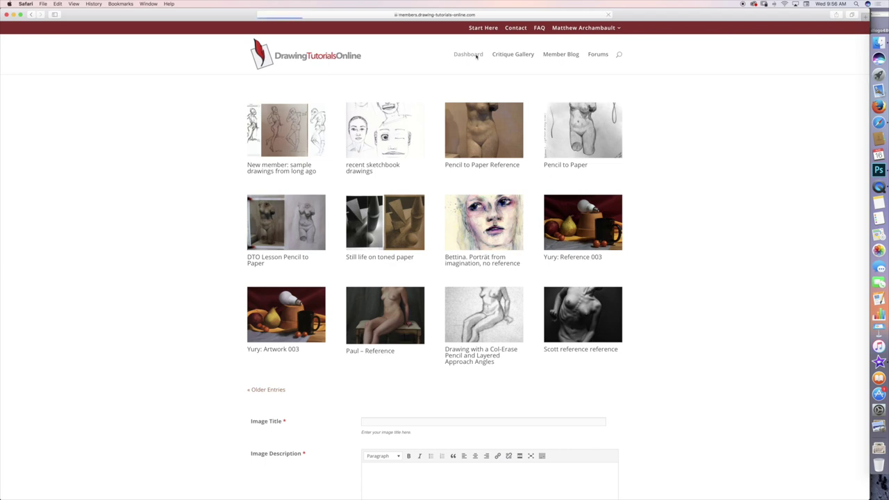
pyautogui.scroll(-15, 477, 55)
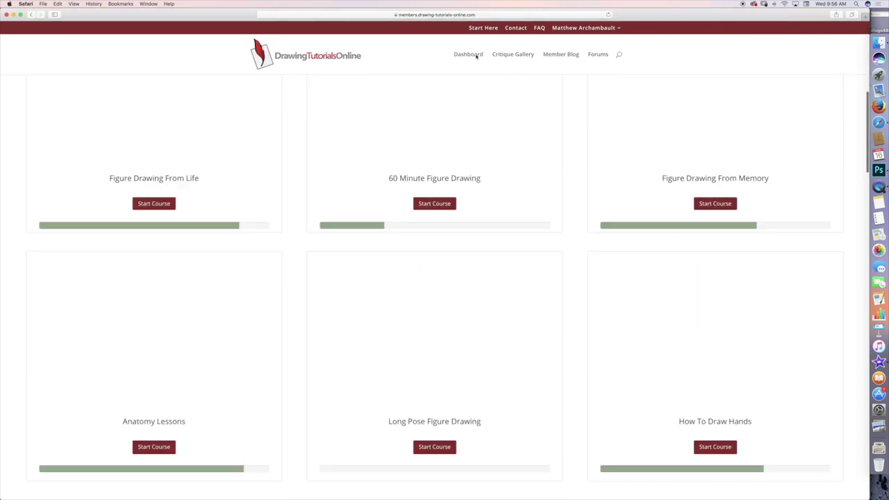
pyautogui.scroll(-5, 476, 55)
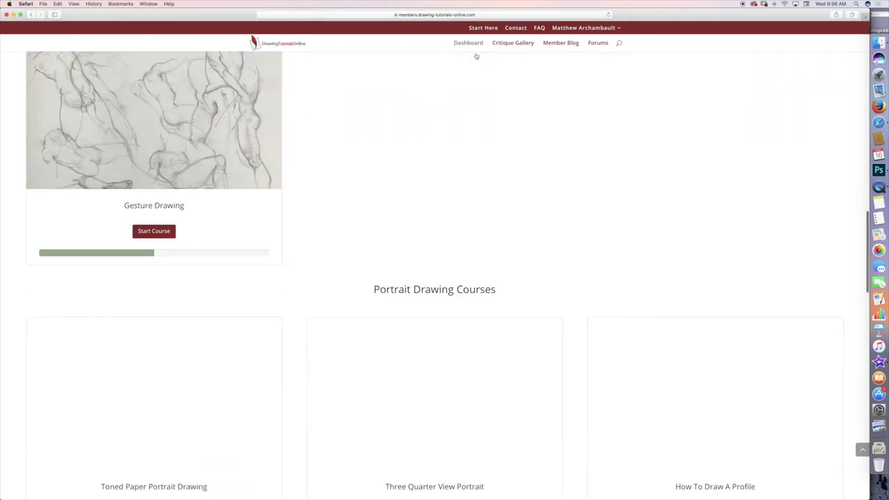
pyautogui.scroll(2, 476, 56)
pyautogui.click(253, 40)
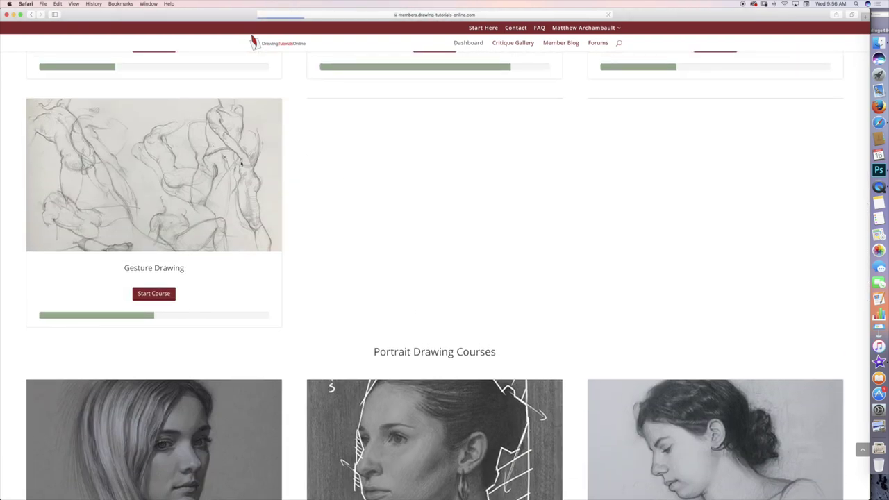
pyautogui.scroll(-4, 241, 164)
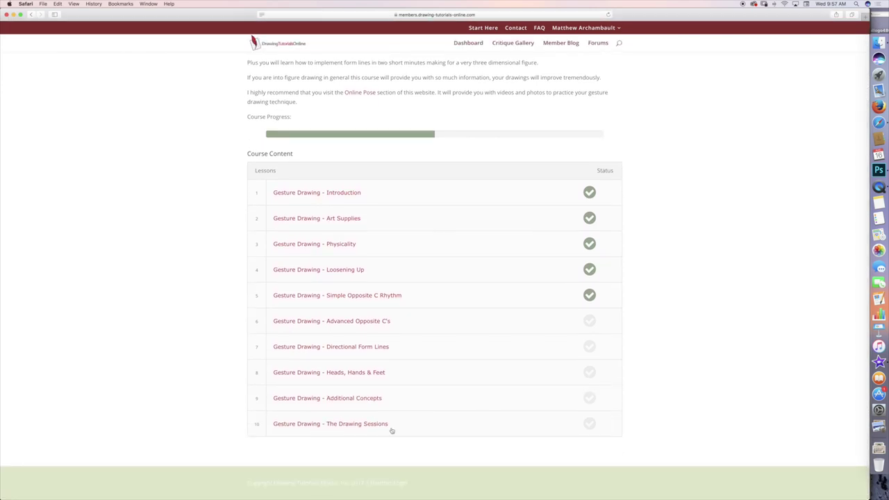
# Step: Open lesson 6, Advanced Opposite C's, read through its PDF, and return to the lesson page
pyautogui.click(379, 322)
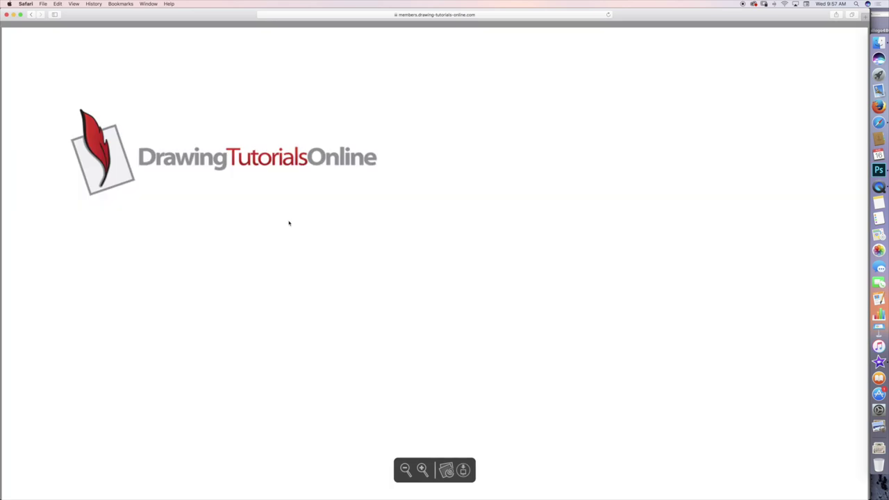
pyautogui.scroll(-15, 289, 223)
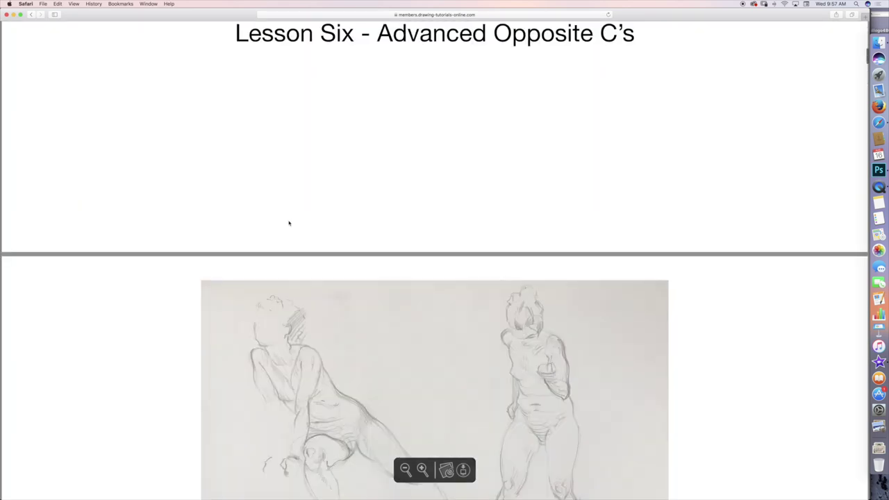
pyautogui.scroll(-10, 289, 222)
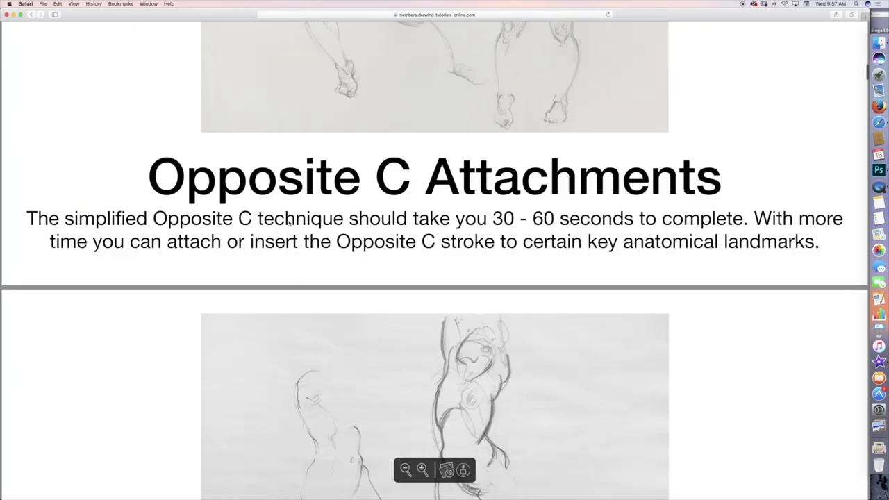
pyautogui.scroll(-8, 289, 223)
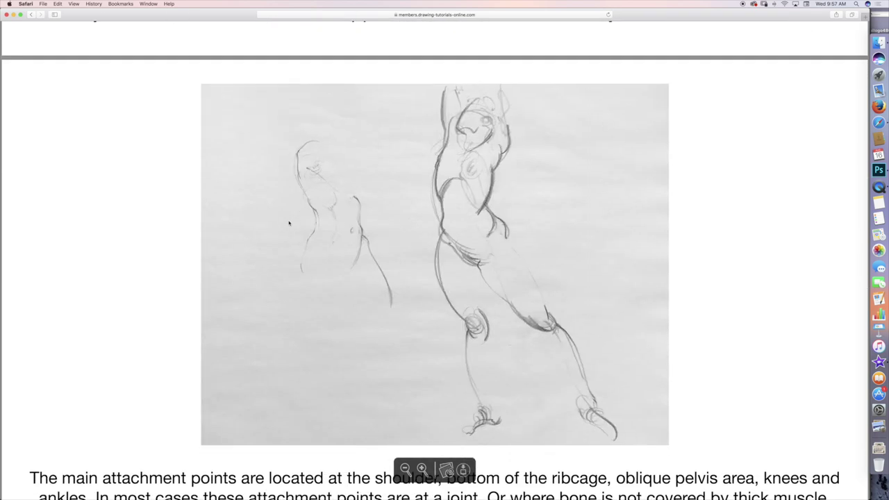
pyautogui.scroll(-15, 288, 223)
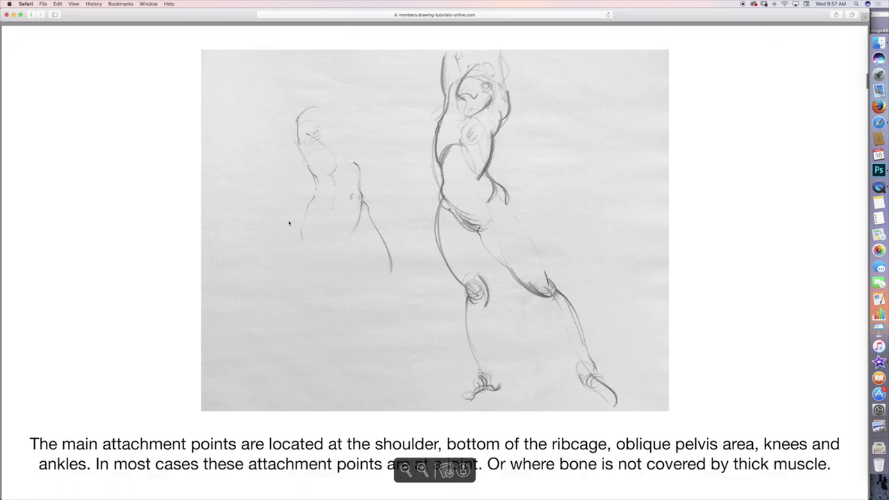
pyautogui.scroll(-15, 289, 223)
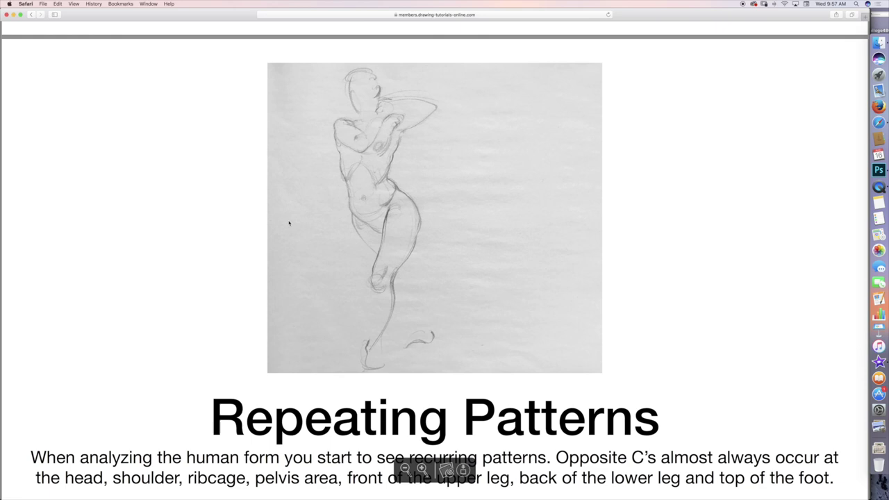
pyautogui.scroll(15, 289, 223)
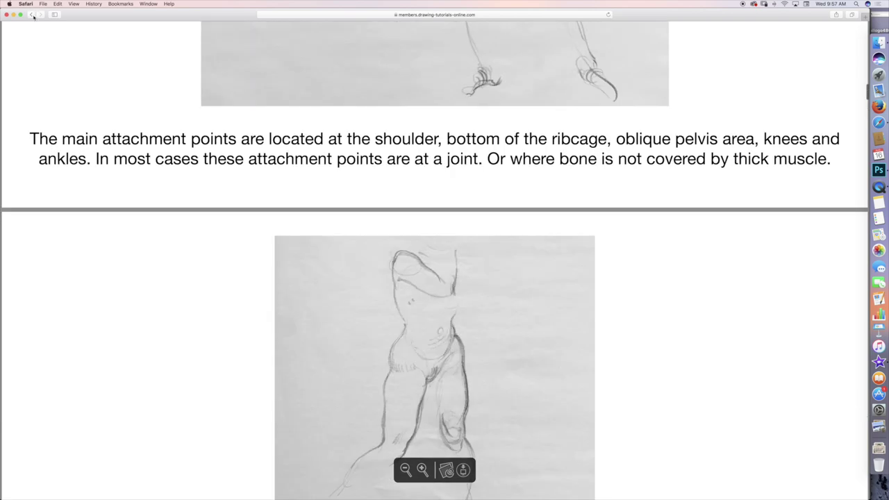
pyautogui.click(32, 15)
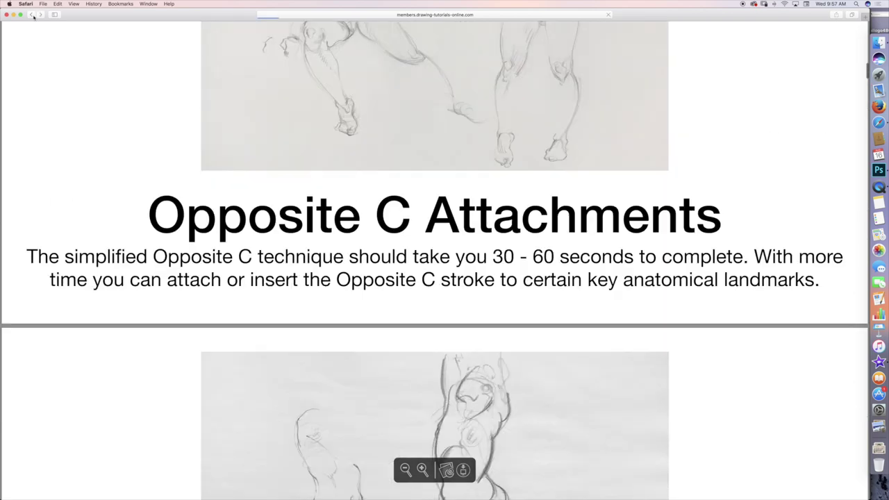